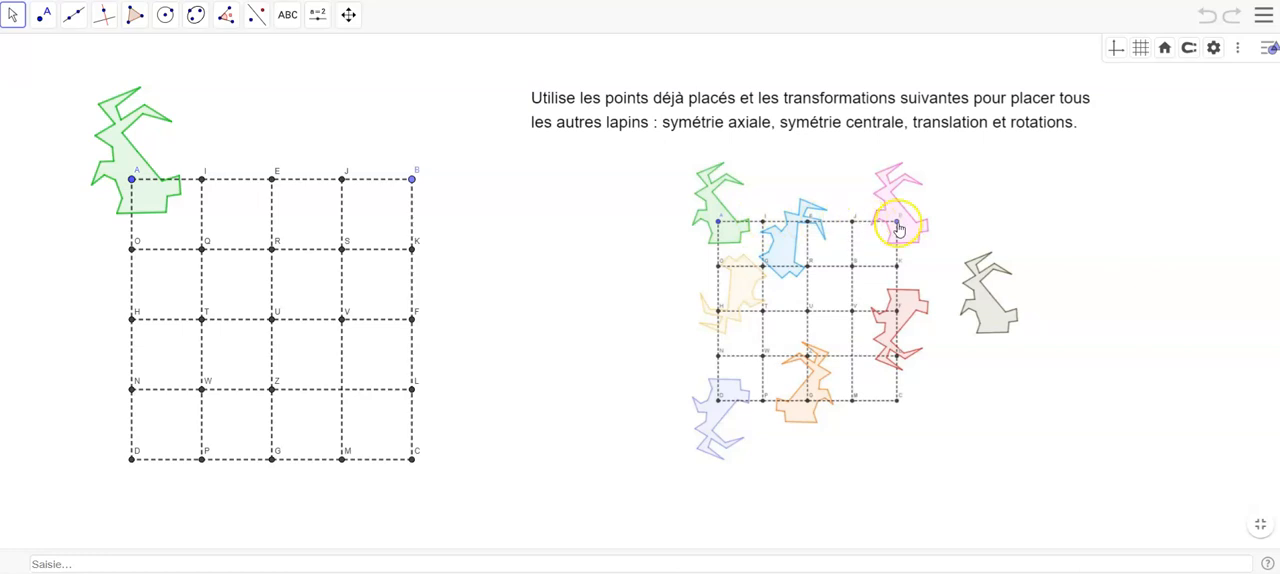
- Create a vector from point A to point B and translate the green rabbit by it
{"action": "left_click", "coordinate": [259, 18]}
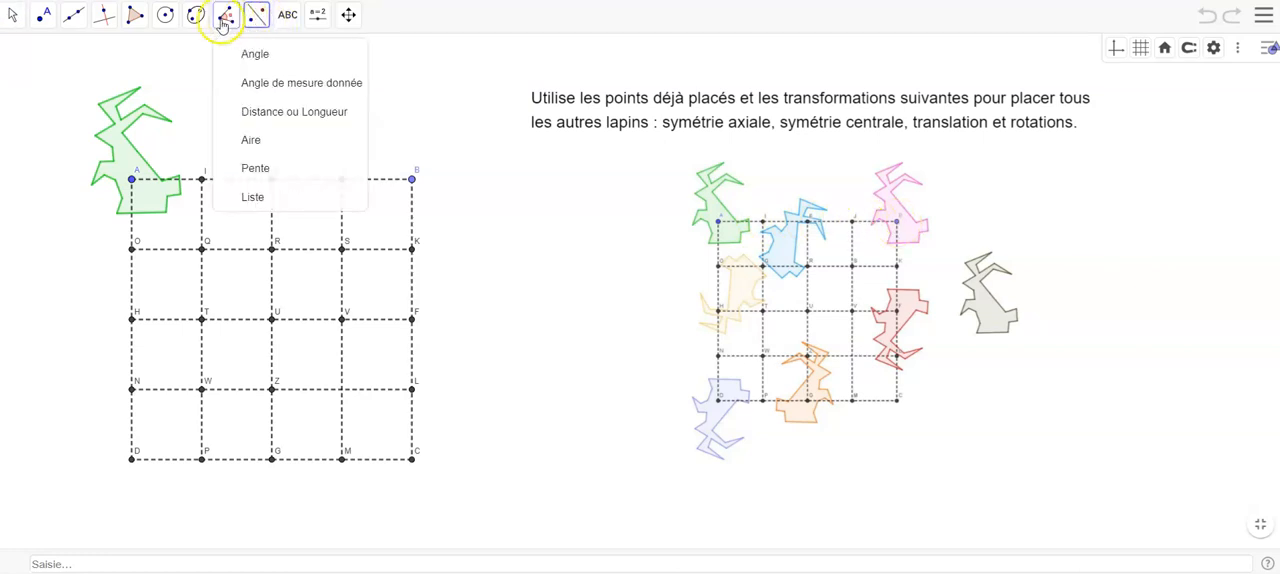
{"action": "mouse_move", "coordinate": [80, 20]}
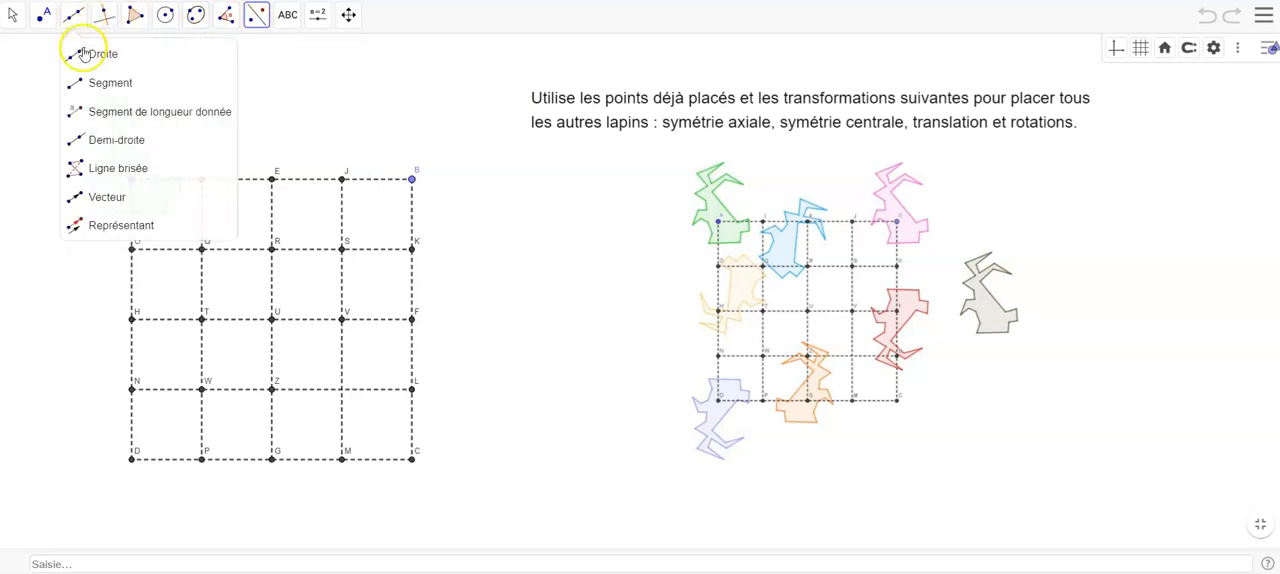
{"action": "left_click", "coordinate": [91, 192]}
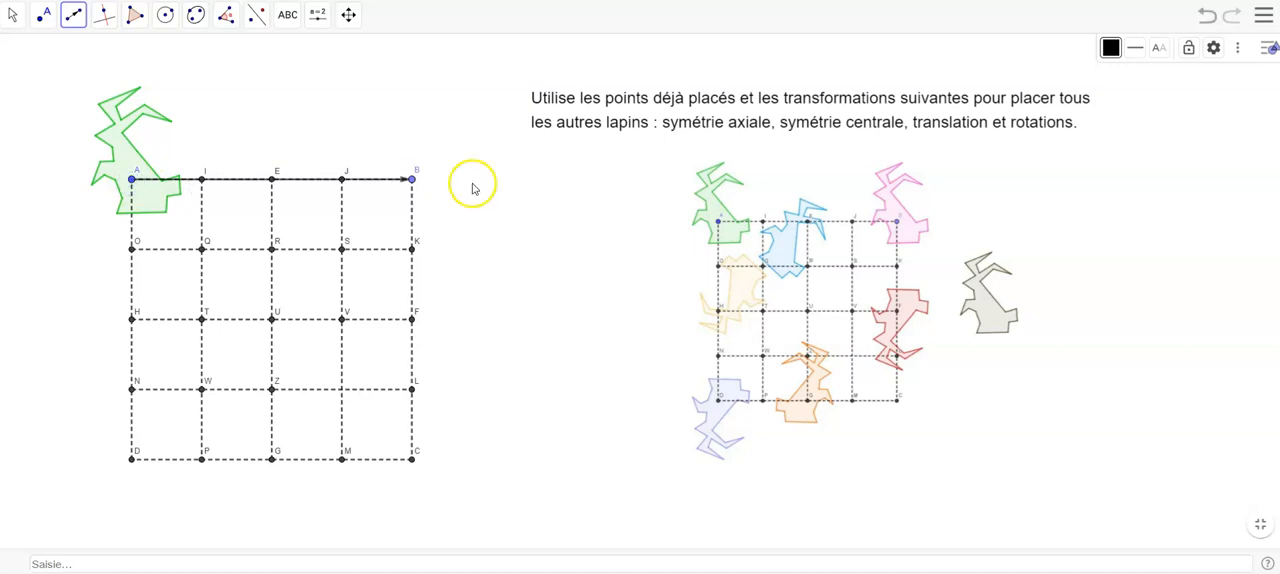
{"action": "left_click", "coordinate": [257, 16]}
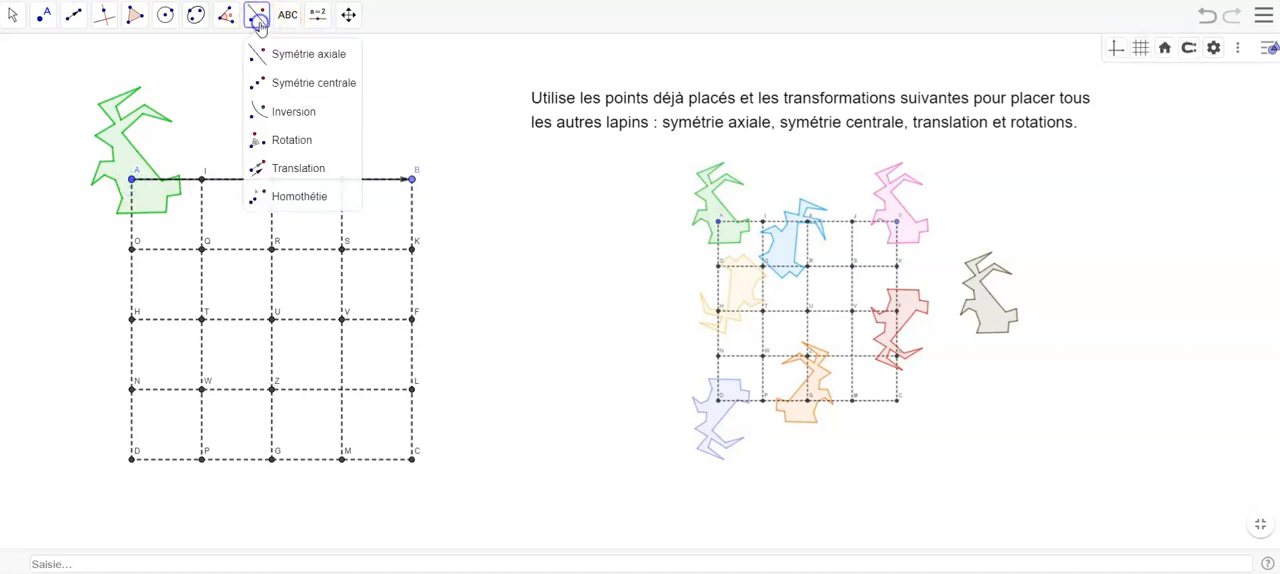
{"action": "left_click", "coordinate": [289, 165]}
{"action": "left_click", "coordinate": [130, 153]}
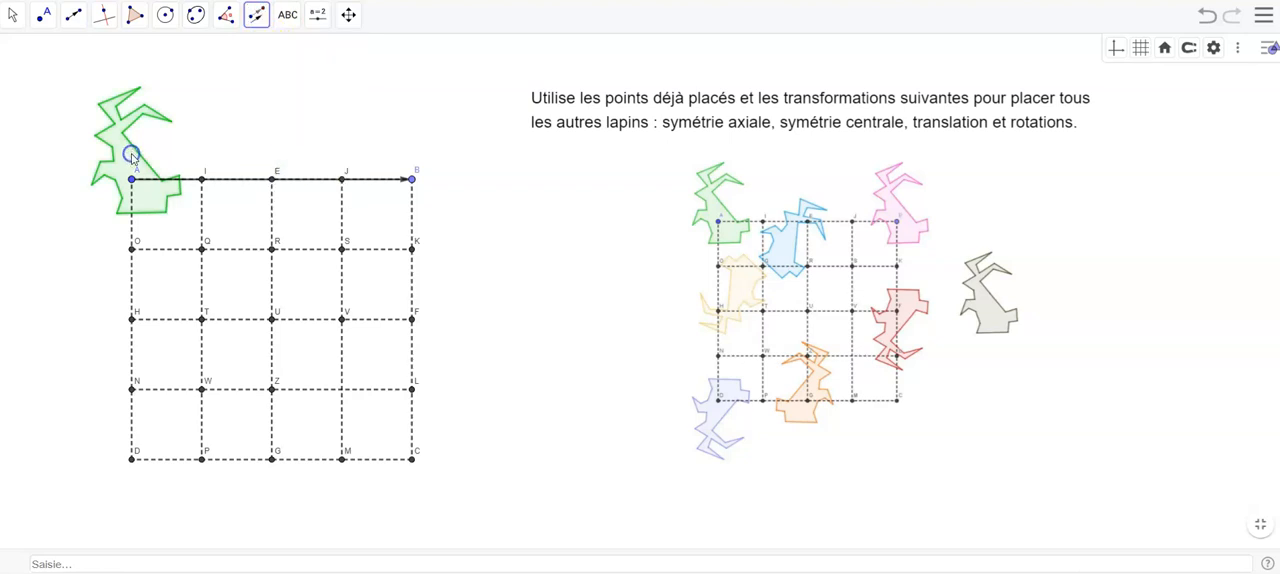
{"action": "left_click", "coordinate": [245, 183]}
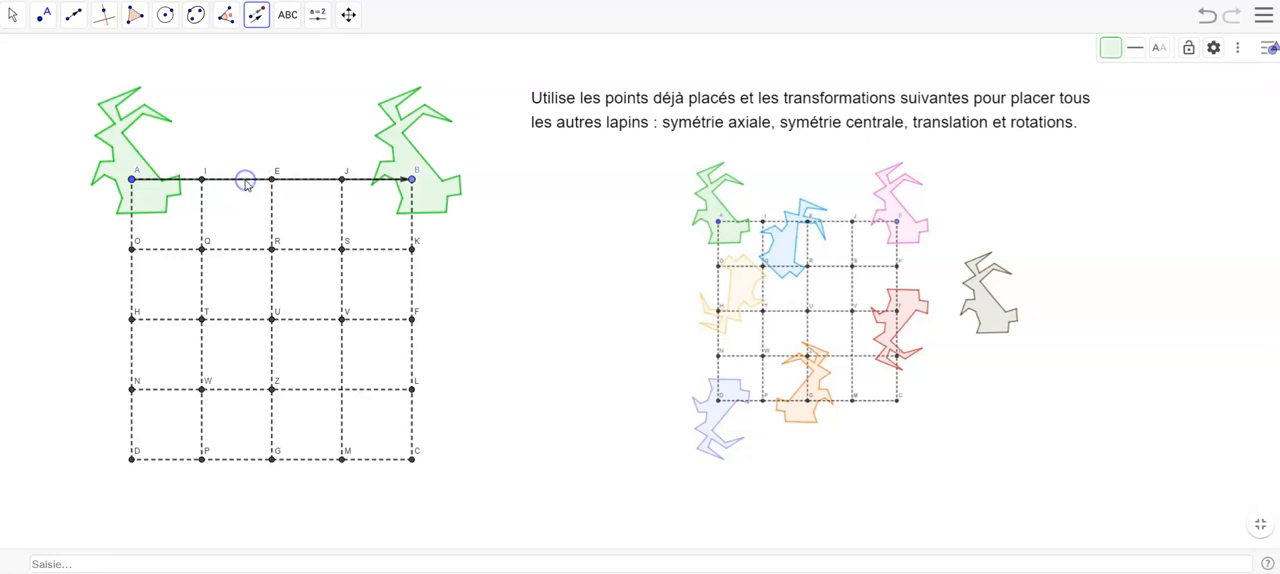
- Recolour the translated rabbit at point B pink (#FF99CC)
{"action": "right_click", "coordinate": [458, 170]}
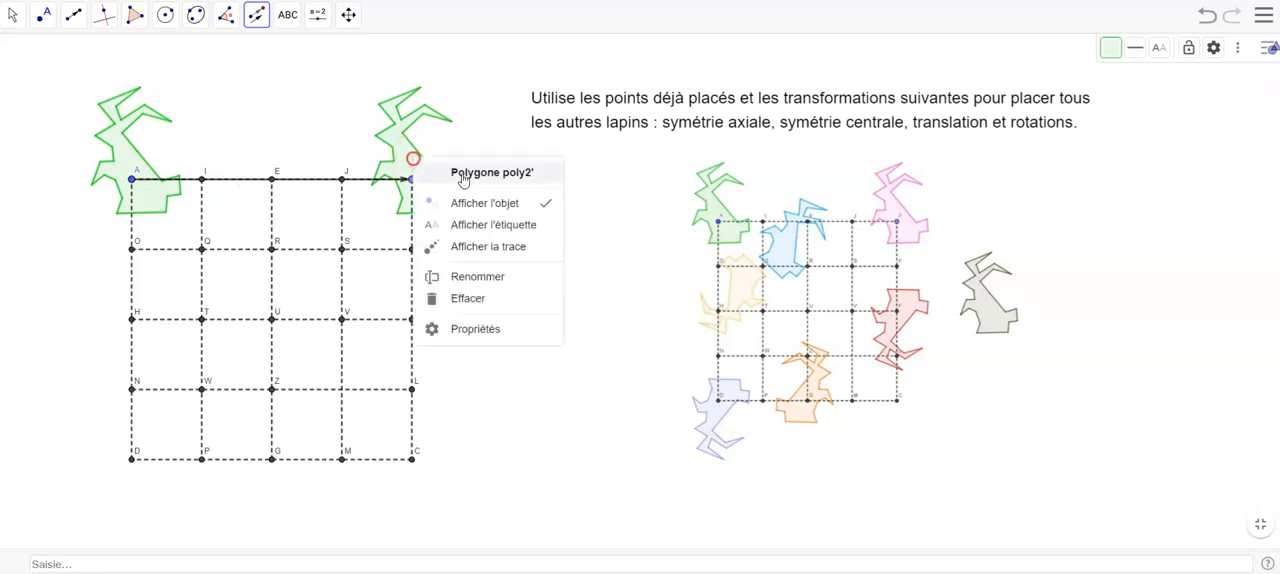
{"action": "left_click", "coordinate": [470, 328]}
{"action": "left_click", "coordinate": [1098, 46]}
{"action": "left_click", "coordinate": [1100, 200]}
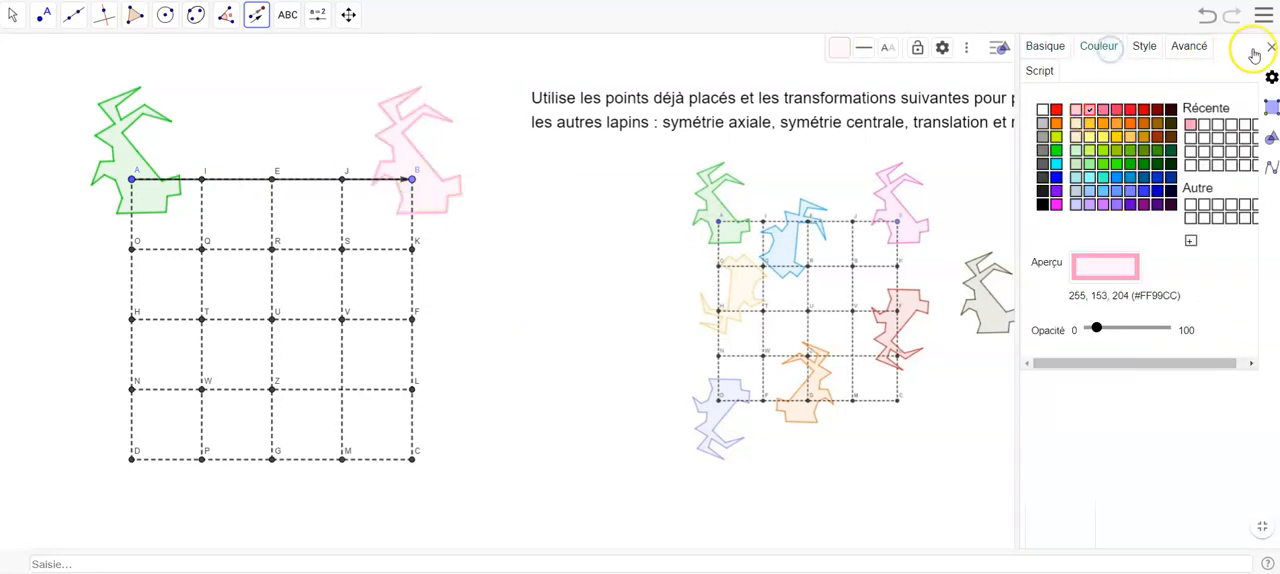
{"action": "left_click", "coordinate": [1271, 46]}
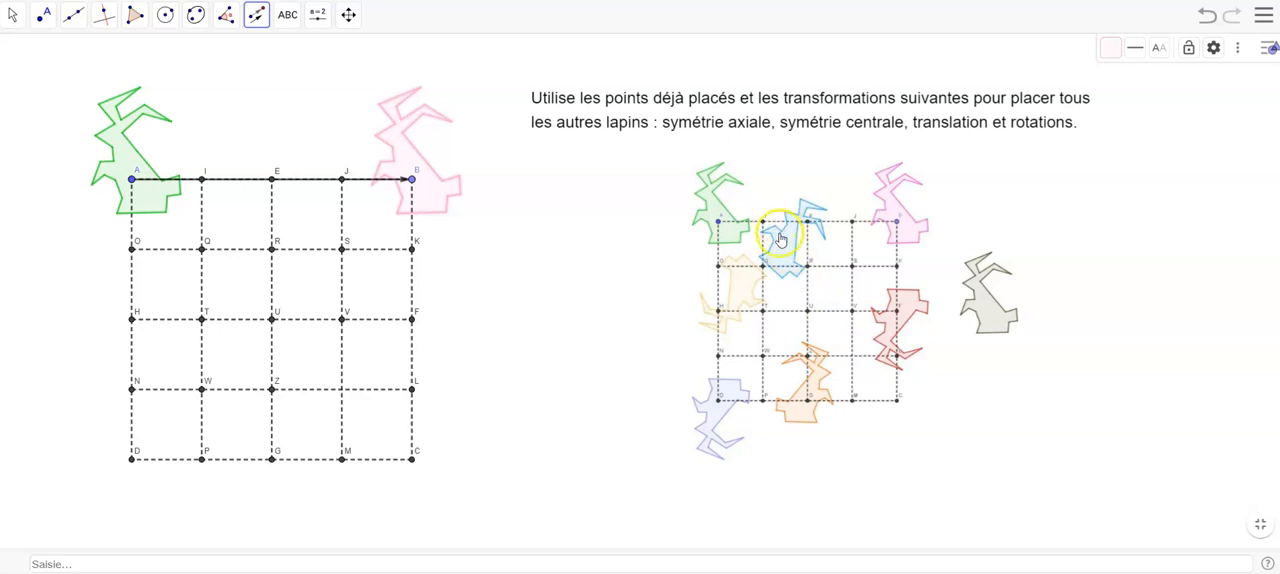
- Create a vector from point I to point V and translate the pink rabbit by it
{"action": "left_click", "coordinate": [73, 14]}
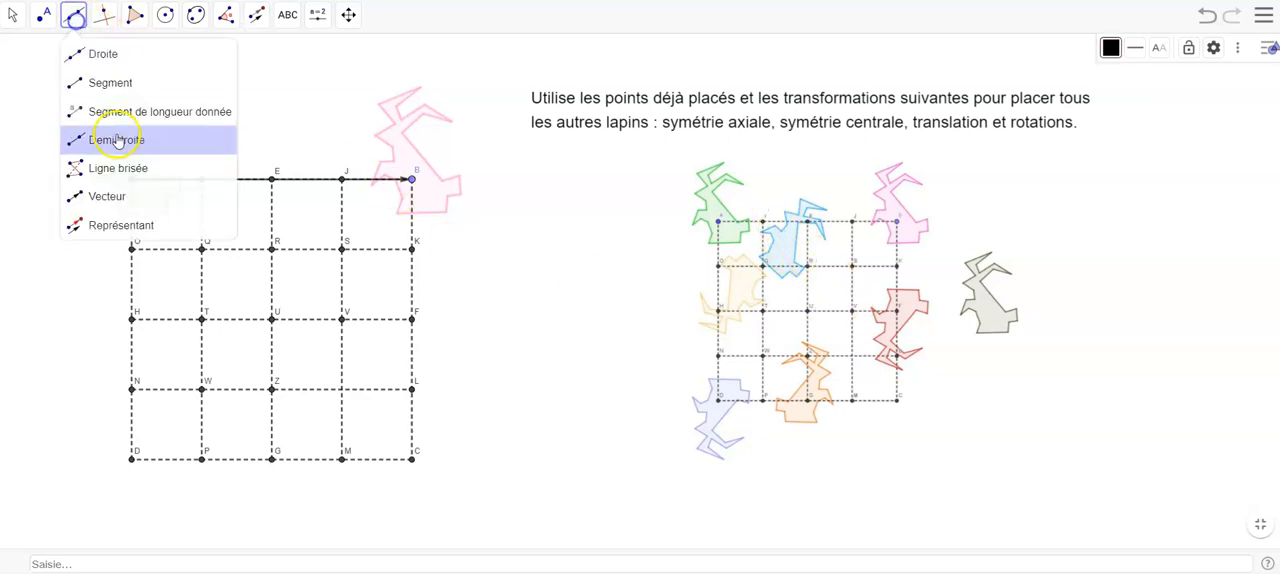
{"action": "left_click", "coordinate": [96, 192]}
{"action": "left_click", "coordinate": [201, 179]}
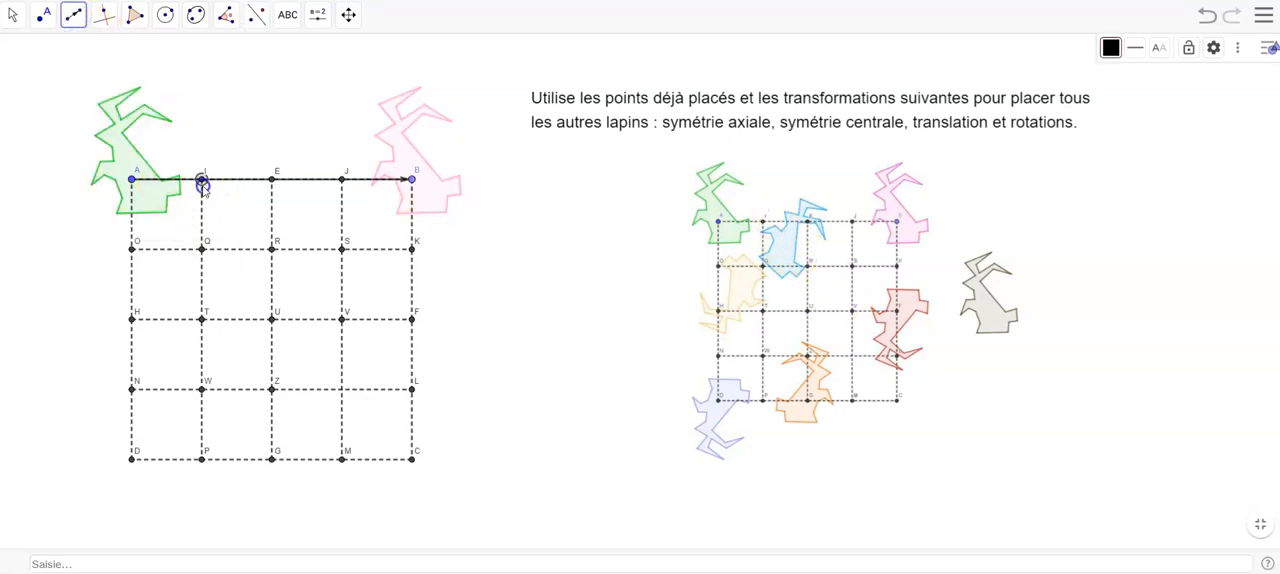
{"action": "left_click", "coordinate": [341, 320]}
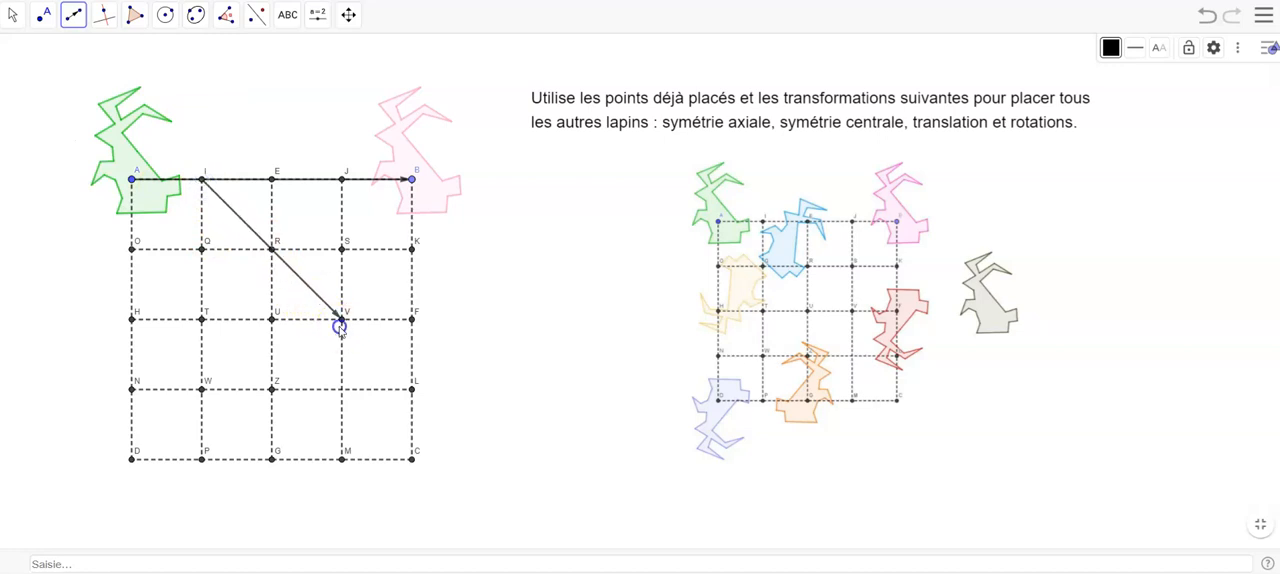
{"action": "left_click", "coordinate": [330, 17]}
{"action": "left_click", "coordinate": [256, 15]}
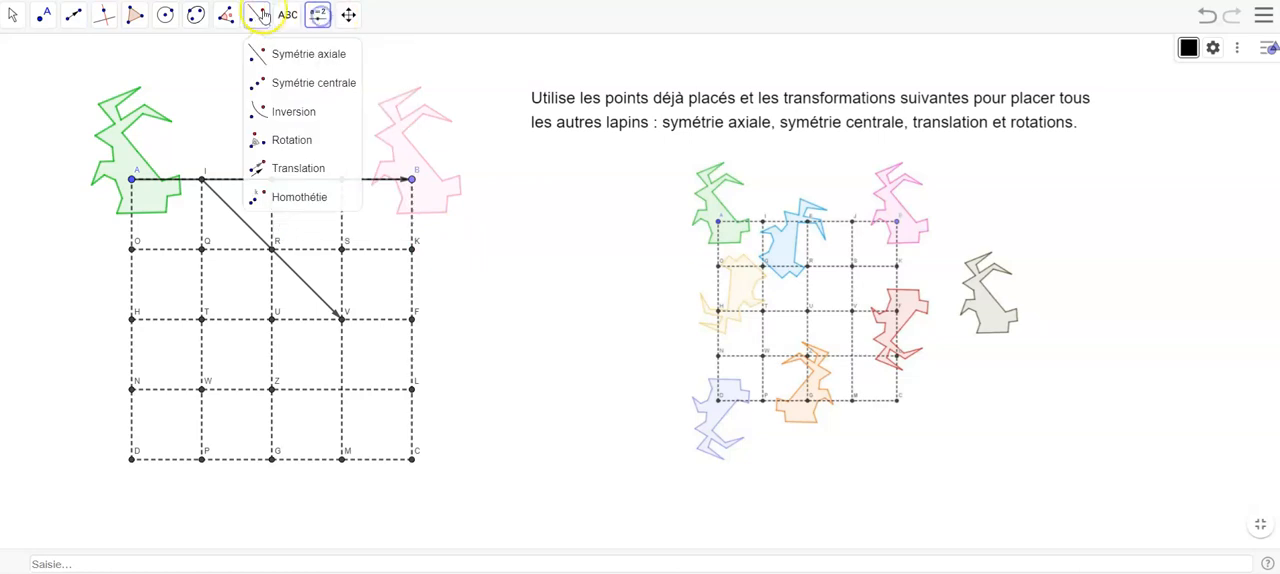
{"action": "left_click", "coordinate": [283, 176]}
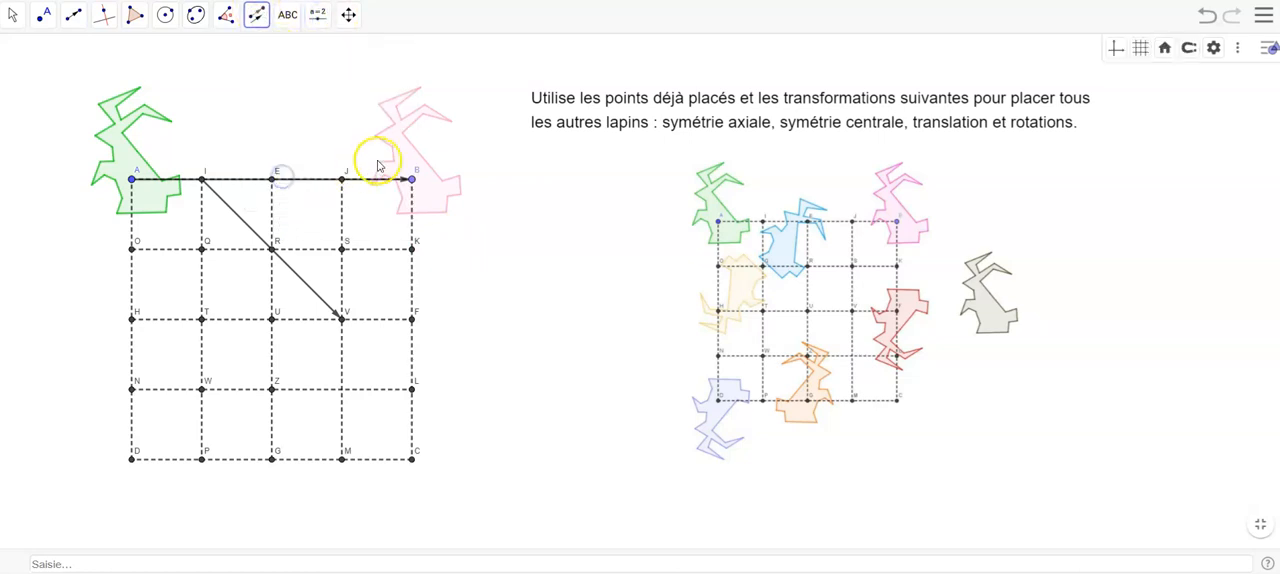
{"action": "left_click", "coordinate": [292, 272]}
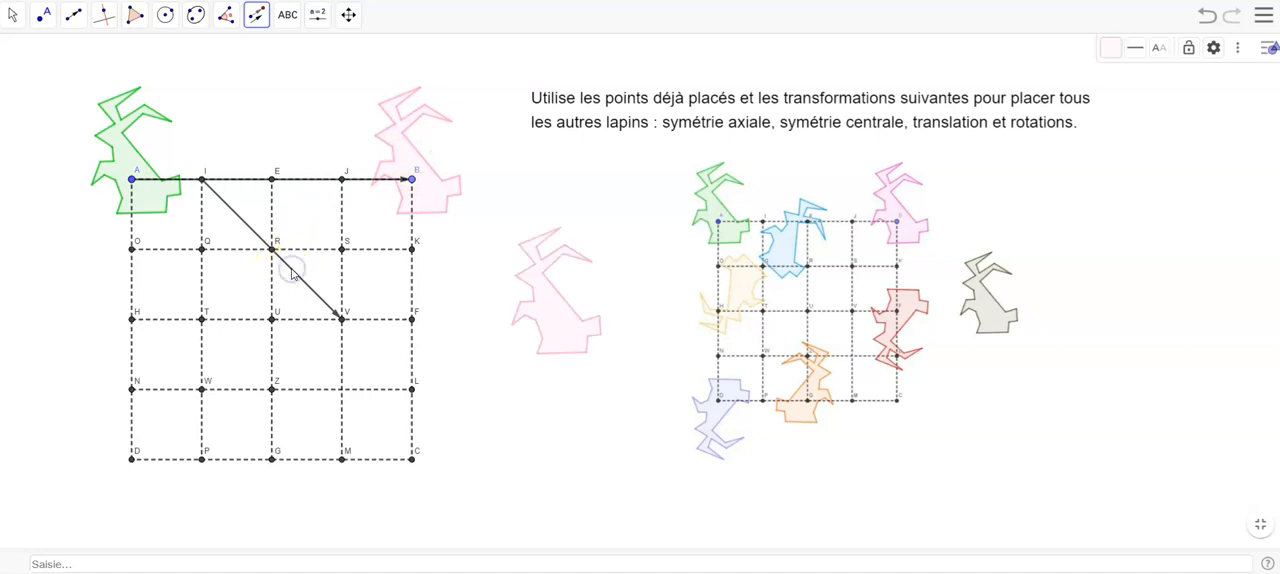
- Recolour the translated rabbit outside the grid grey
{"action": "right_click", "coordinate": [560, 312]}
{"action": "left_click", "coordinate": [661, 476]}
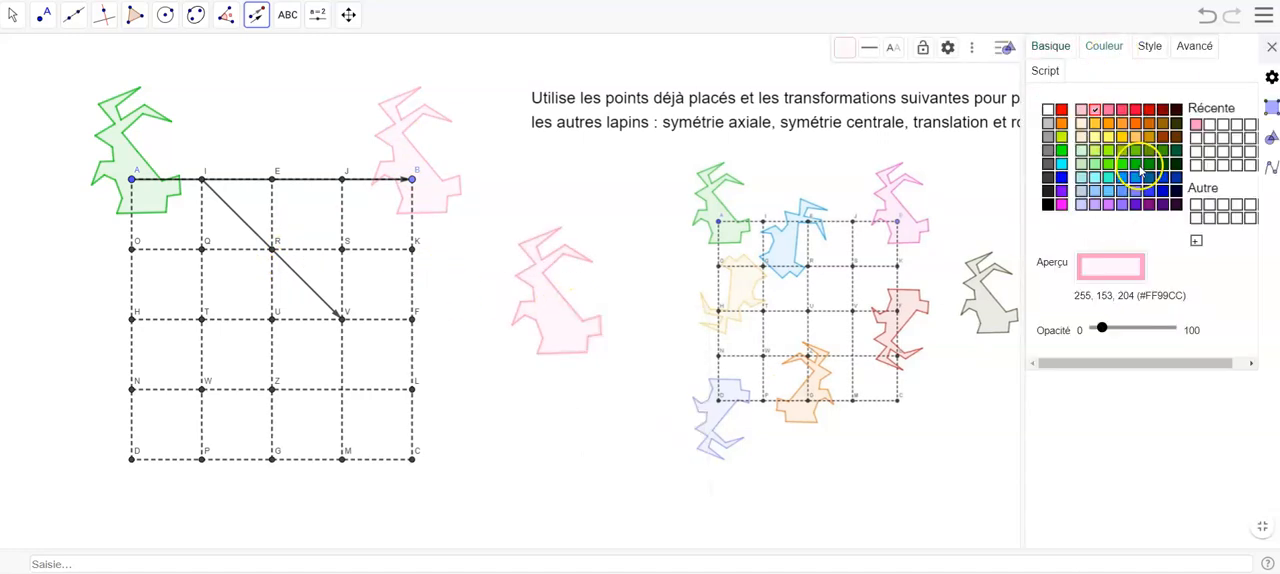
{"action": "left_click", "coordinate": [1046, 144]}
{"action": "left_click", "coordinate": [1269, 43]}
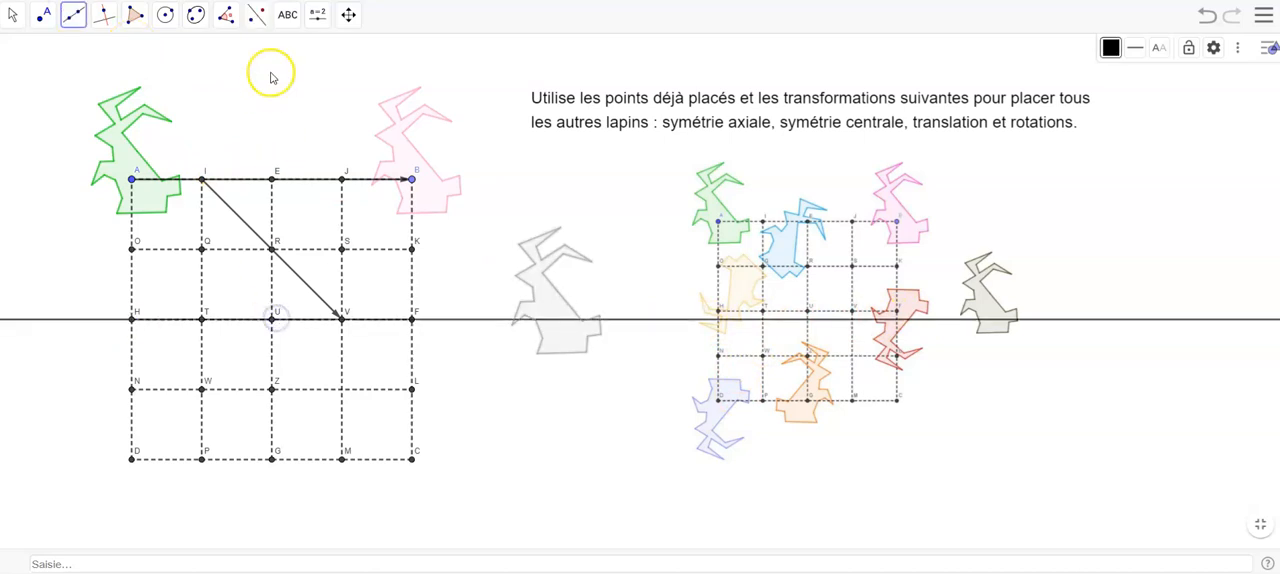
- Reflect the green rabbit across the horizontal line through H and F, and recolour its image blue (#0099FF)
{"action": "left_click", "coordinate": [257, 14]}
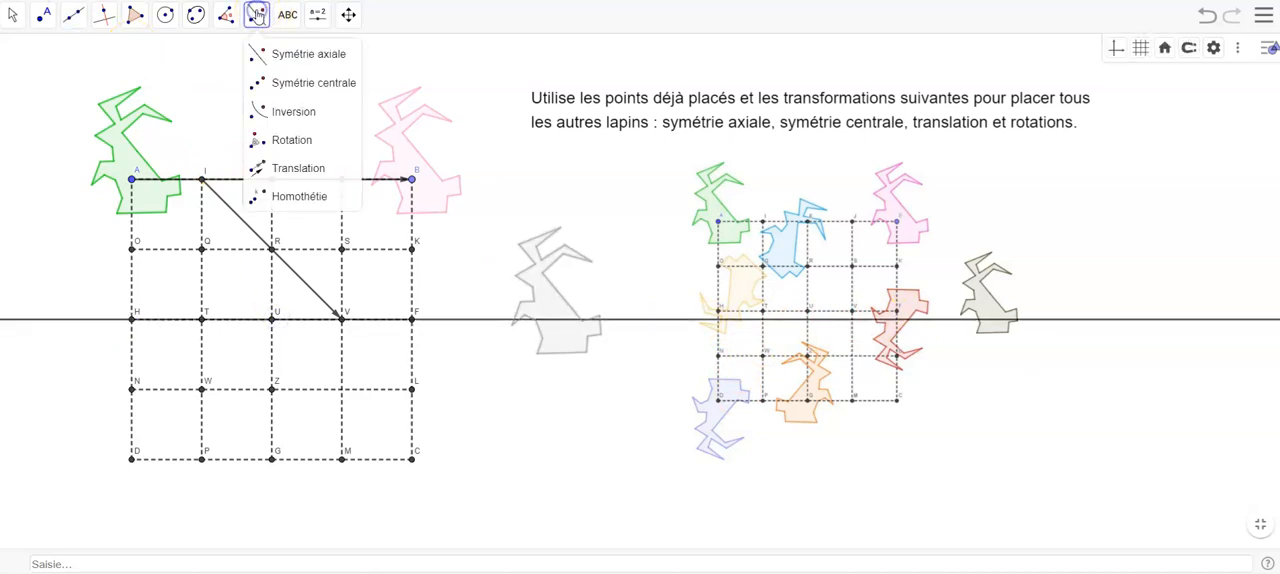
{"action": "left_click", "coordinate": [120, 145]}
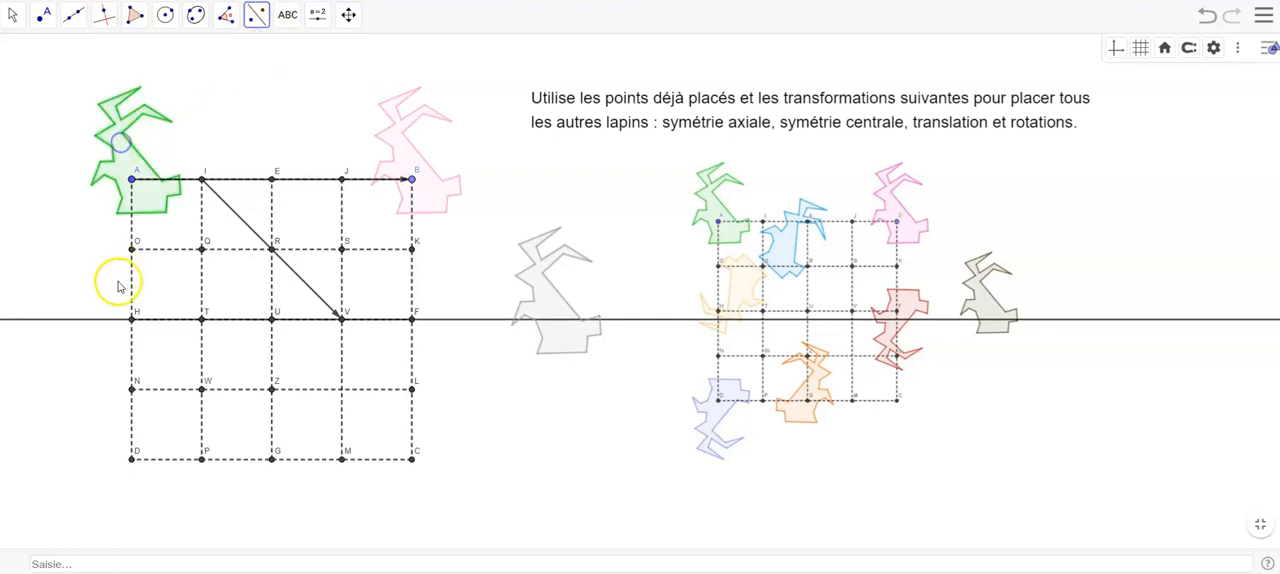
{"action": "left_click", "coordinate": [109, 320]}
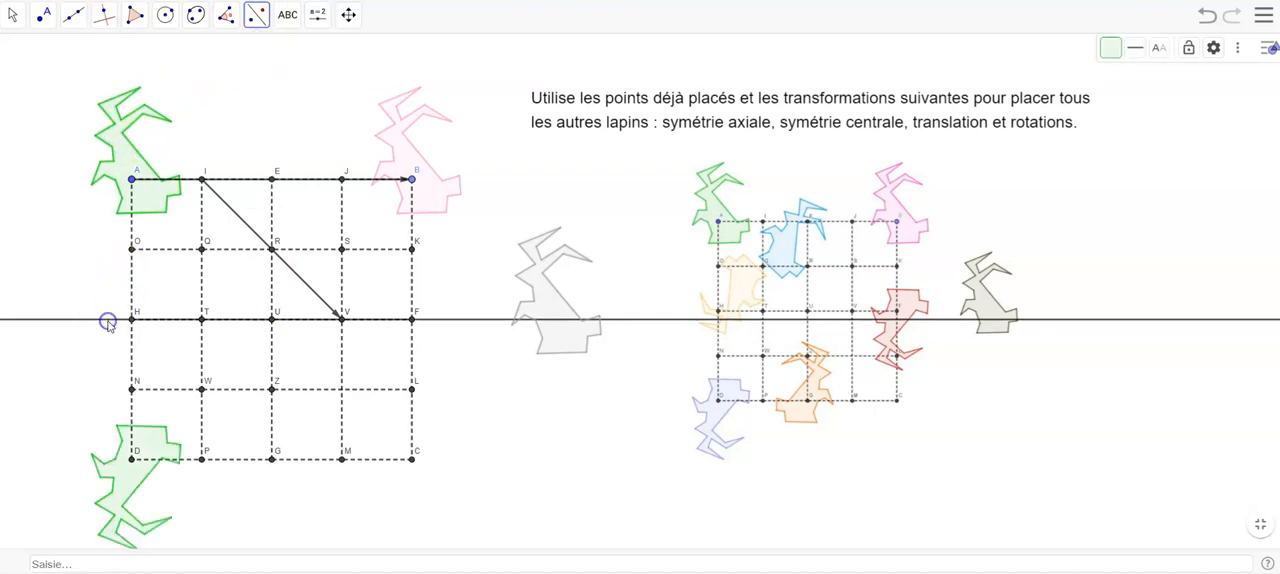
{"action": "right_click", "coordinate": [132, 473]}
{"action": "left_click", "coordinate": [201, 557]}
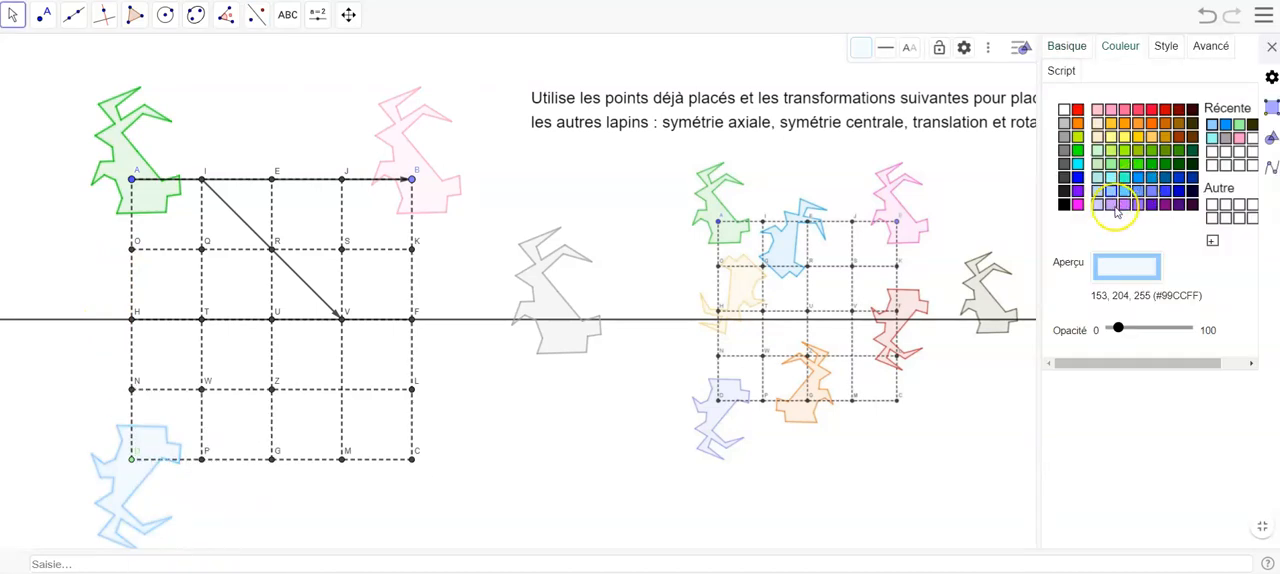
{"action": "left_click", "coordinate": [1271, 47]}
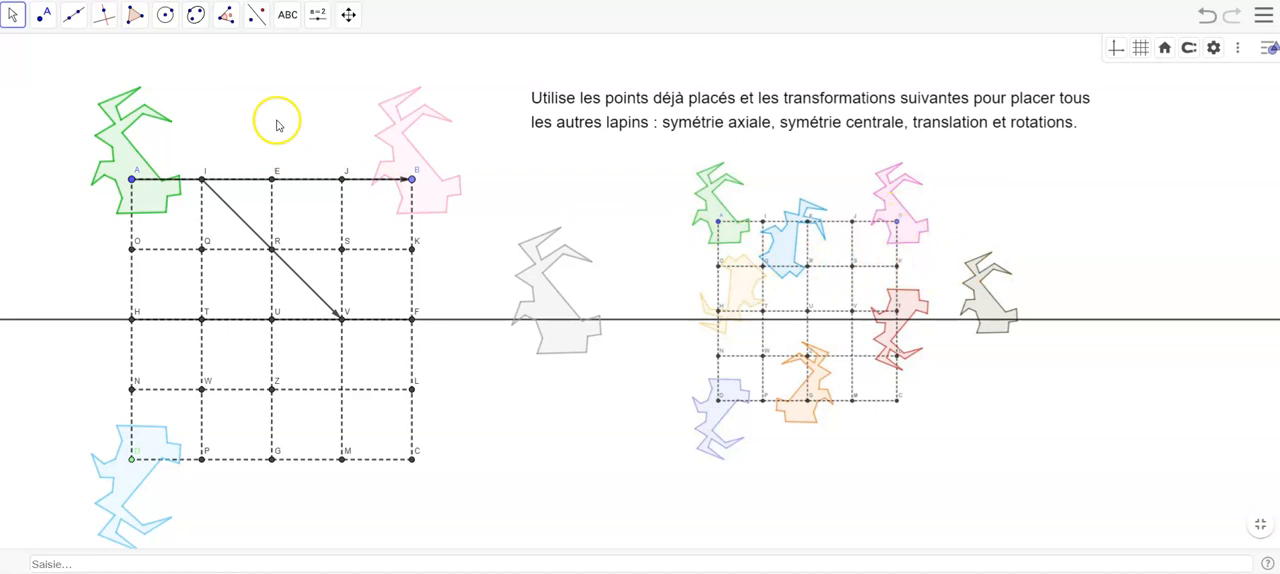
- Draw a line through points S and K and reflect the pink rabbit across it
{"action": "left_click", "coordinate": [73, 14]}
{"action": "left_click", "coordinate": [342, 249]}
{"action": "left_click", "coordinate": [412, 249]}
{"action": "left_click", "coordinate": [260, 14]}
{"action": "left_click", "coordinate": [308, 54]}
{"action": "left_click", "coordinate": [440, 193]}
{"action": "left_click", "coordinate": [437, 249]}
- Recolour the reflected rabbit near point F red
{"action": "left_click", "coordinate": [14, 14]}
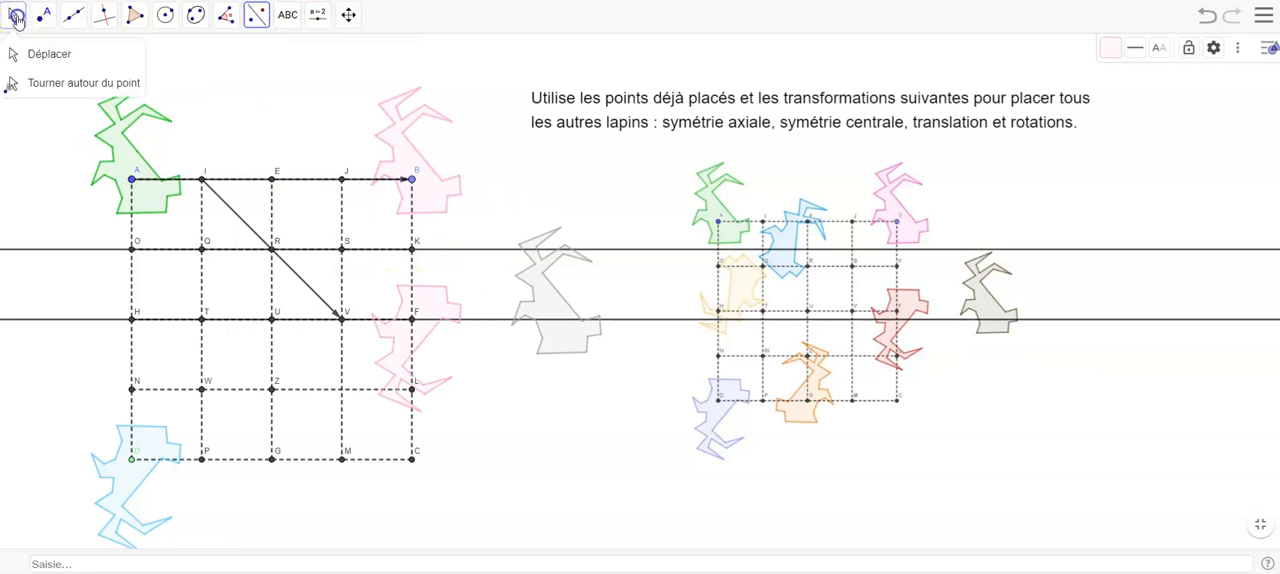
{"action": "right_click", "coordinate": [416, 294]}
{"action": "left_click", "coordinate": [533, 481]}
{"action": "left_click", "coordinate": [1126, 46]}
{"action": "left_click", "coordinate": [1143, 109]}
{"action": "left_click", "coordinate": [990, 148]}
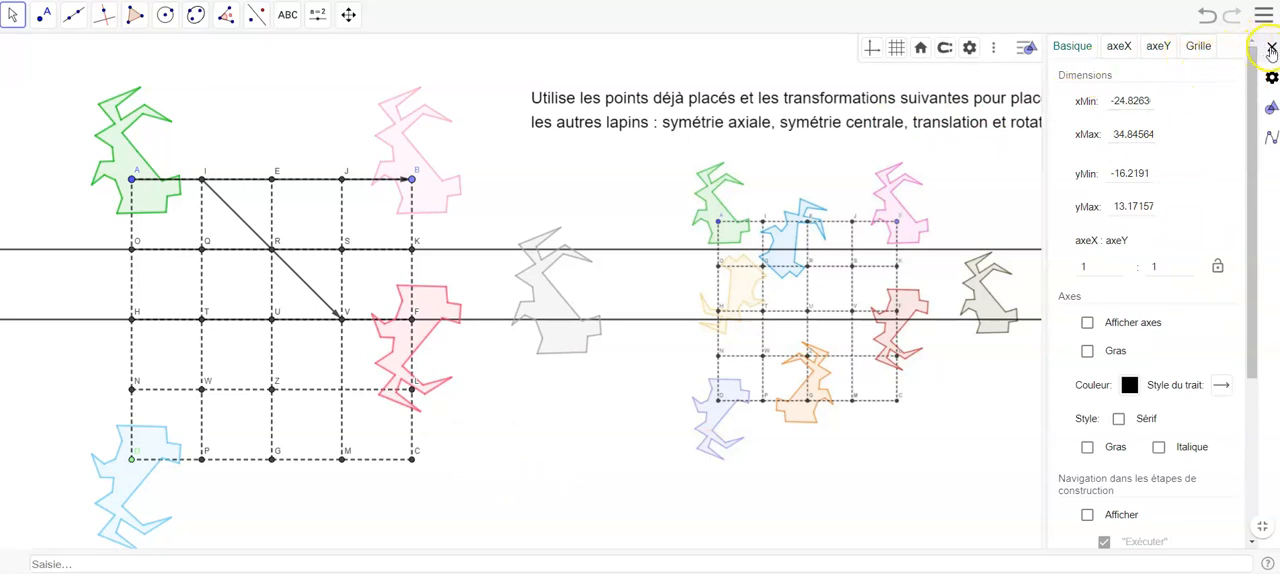
{"action": "left_click", "coordinate": [1268, 48]}
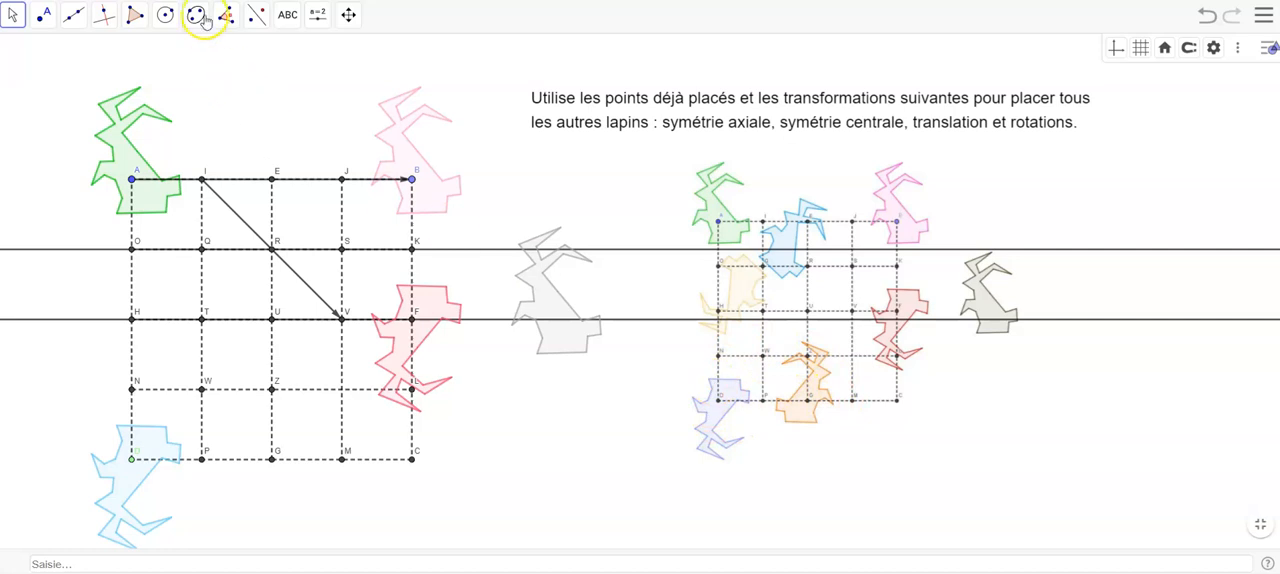
- Apply a central symmetry about point P to the blue rabbit
{"action": "left_click", "coordinate": [258, 18]}
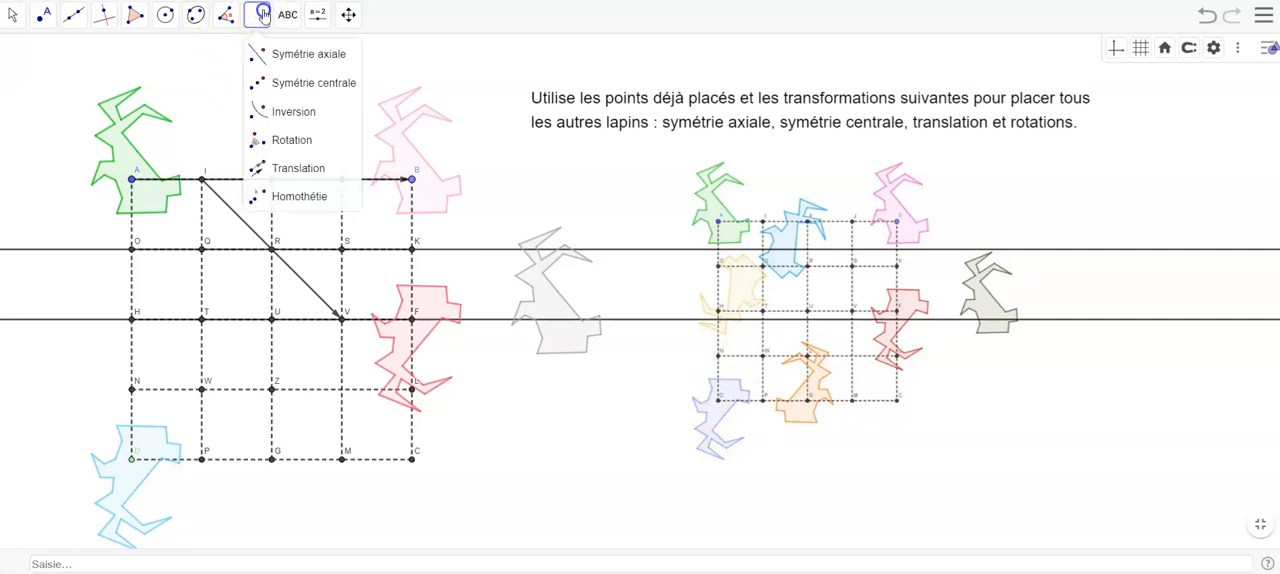
{"action": "left_click", "coordinate": [283, 82]}
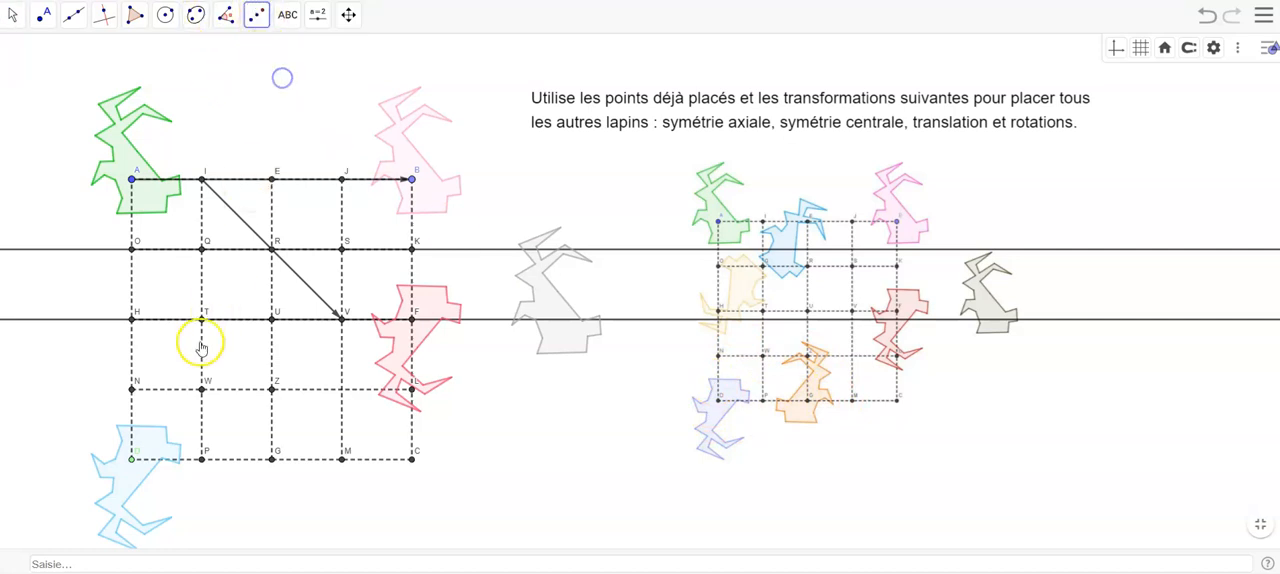
{"action": "left_click", "coordinate": [145, 440]}
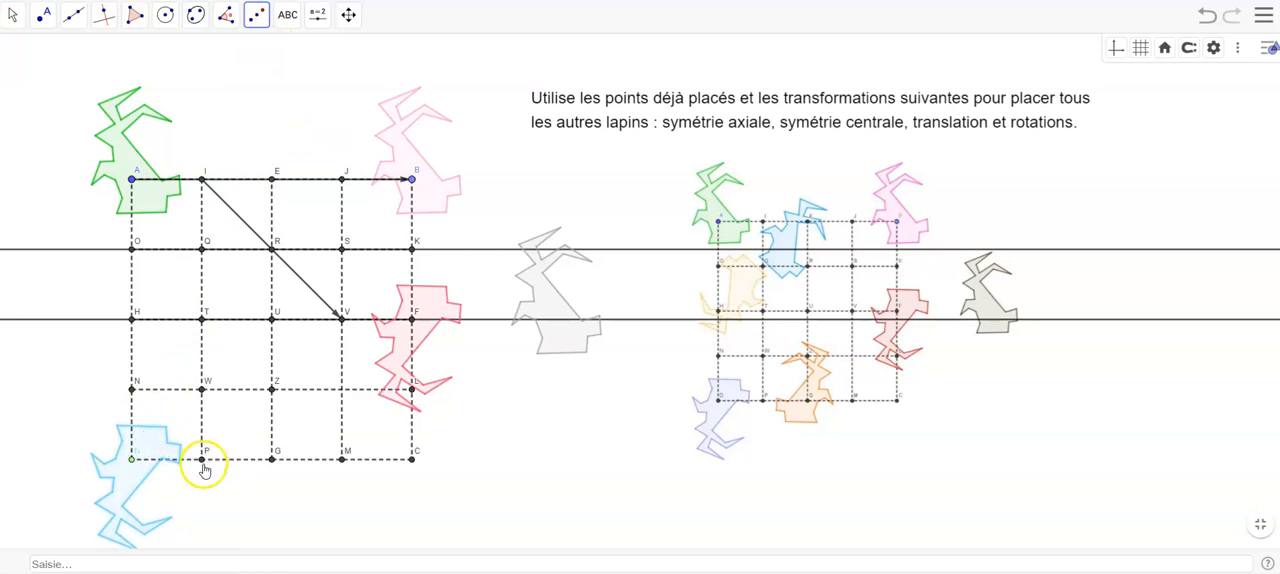
{"action": "left_click", "coordinate": [203, 460]}
- Recolour the rabbit at point G orange
{"action": "left_click", "coordinate": [12, 14]}
{"action": "right_click", "coordinate": [251, 470]}
{"action": "left_click", "coordinate": [320, 562]}
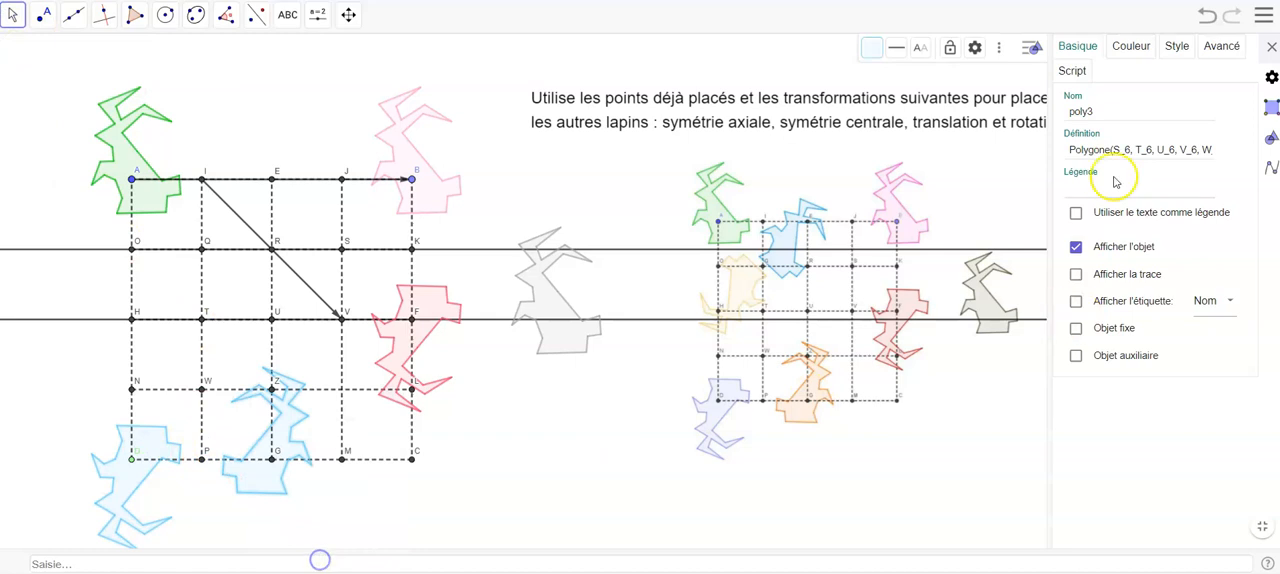
{"action": "left_click", "coordinate": [1128, 46]}
{"action": "left_click", "coordinate": [1136, 123]}
{"action": "left_click", "coordinate": [1271, 46]}
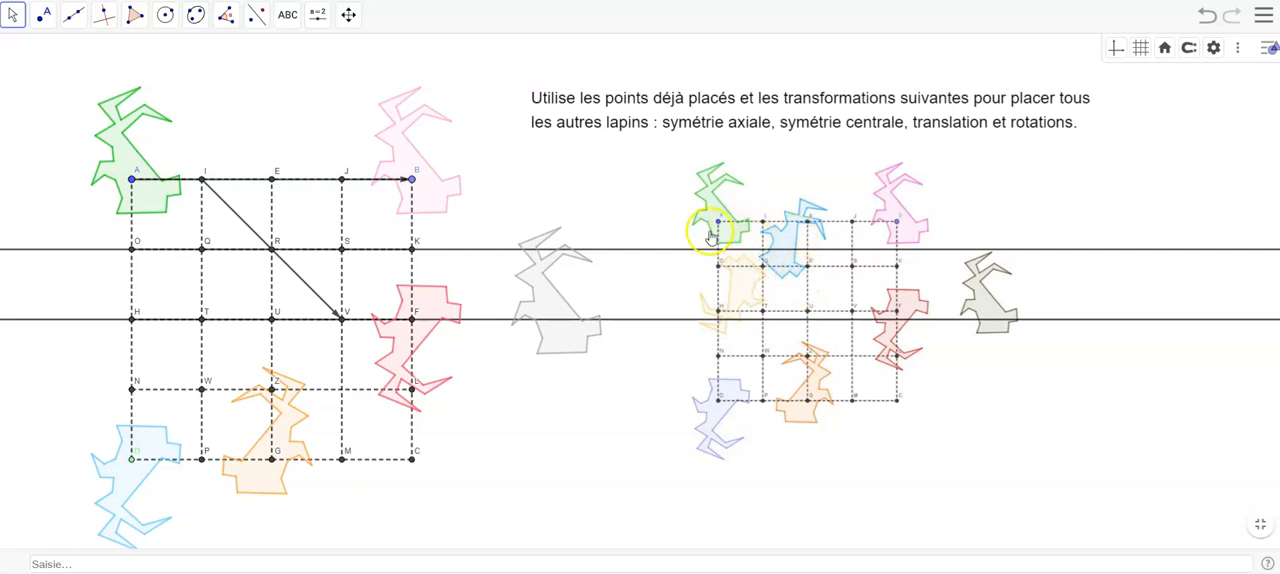
- Rotate the green rabbit at point A by 45° clockwise about point H
{"action": "left_click", "coordinate": [258, 22]}
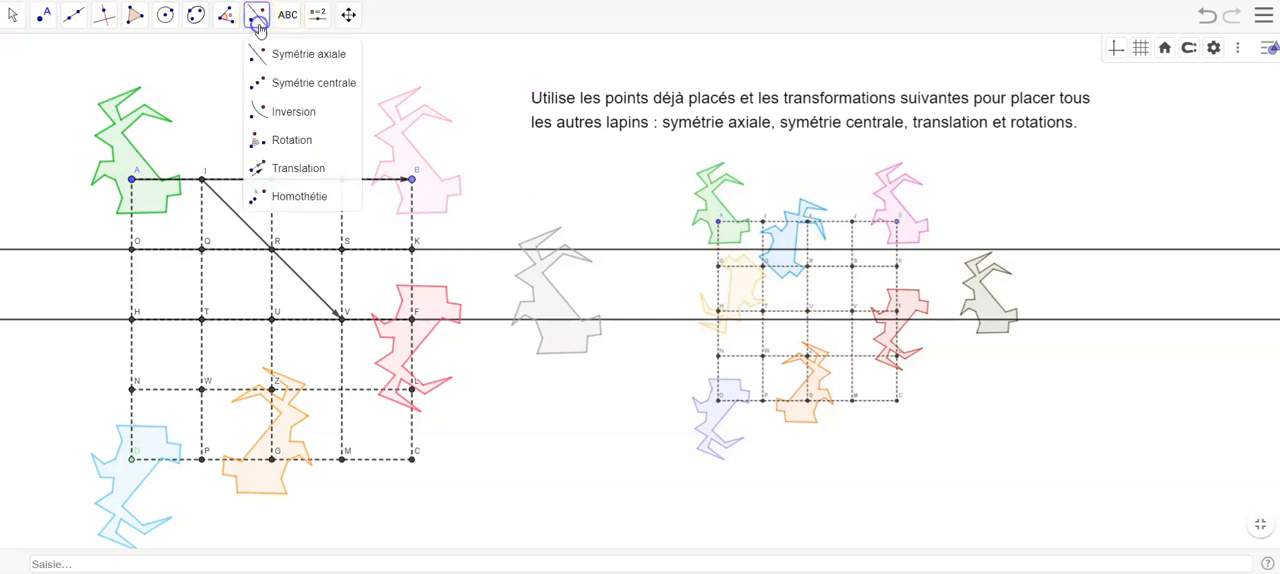
{"action": "left_click", "coordinate": [285, 140]}
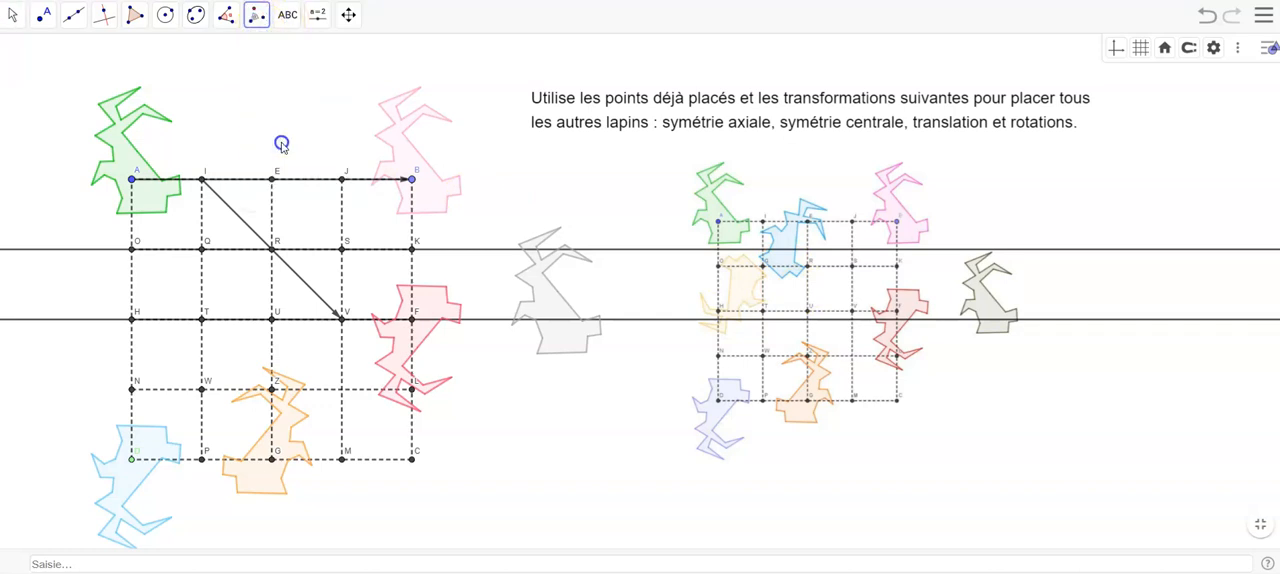
{"action": "left_click", "coordinate": [148, 214]}
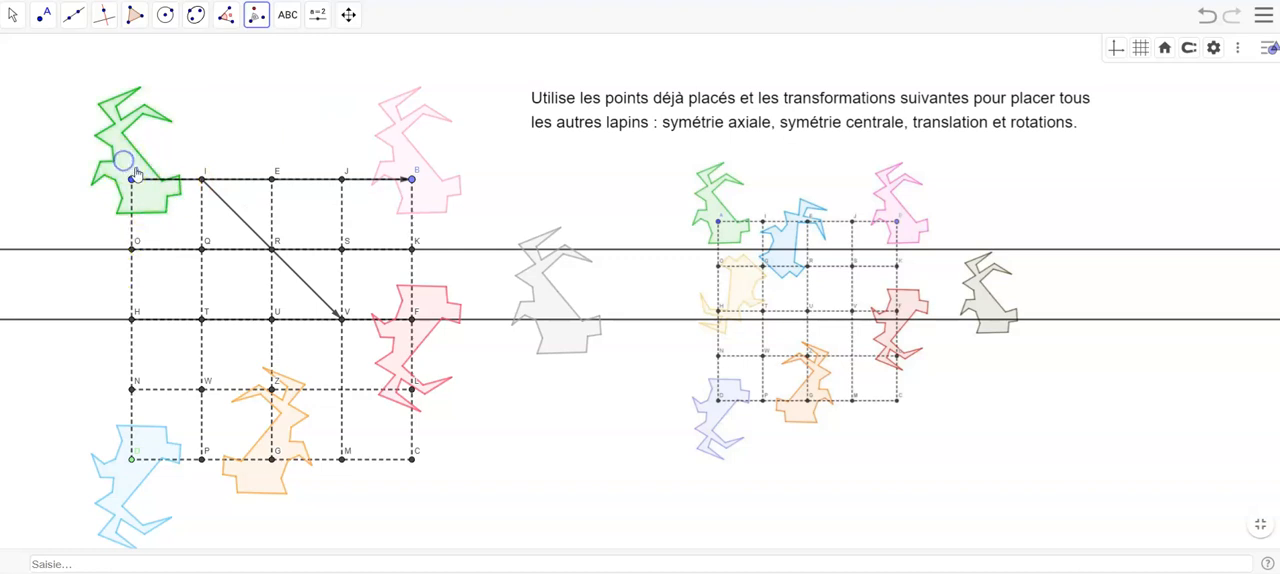
{"action": "left_click", "coordinate": [133, 318]}
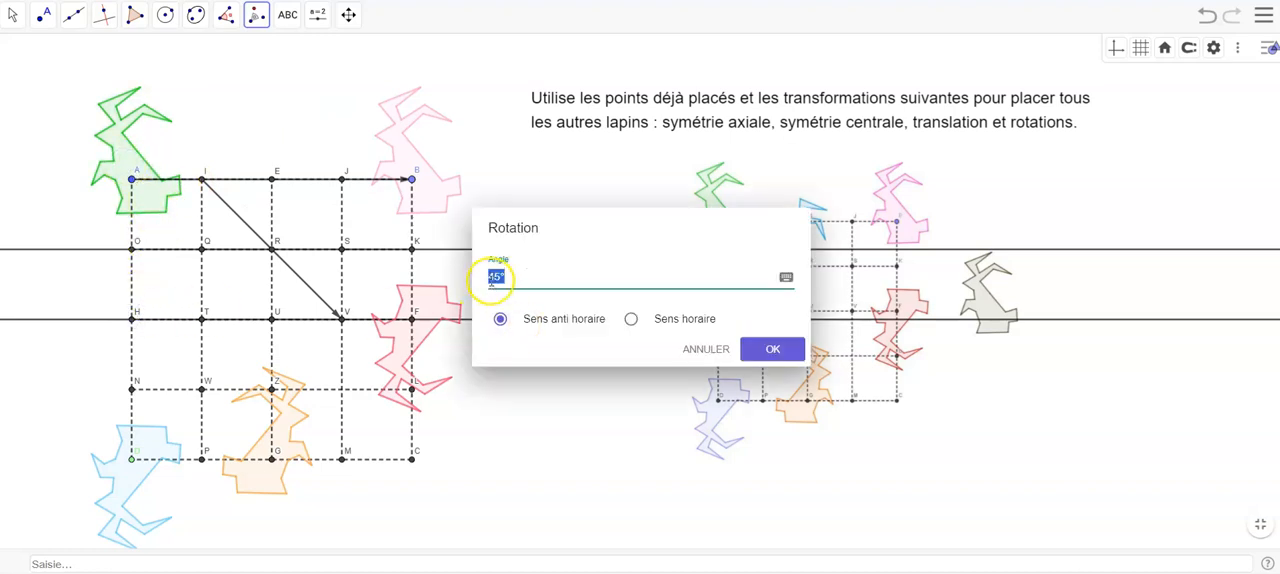
{"action": "left_click", "coordinate": [681, 328]}
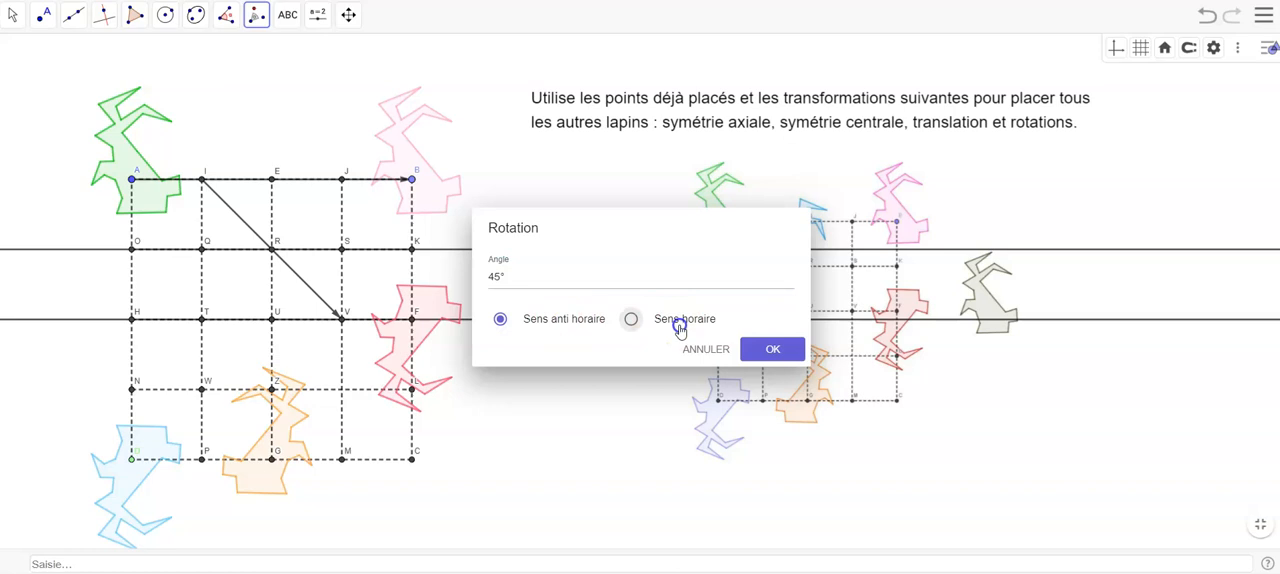
{"action": "left_click", "coordinate": [772, 349]}
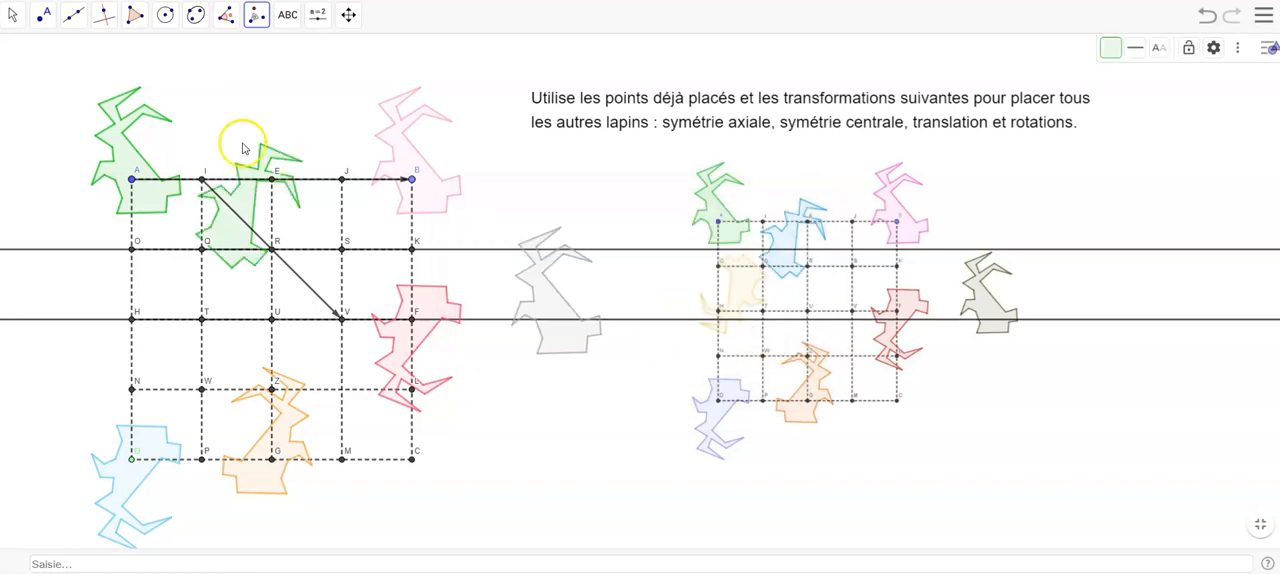
- Recolour the rotated rabbit between points I and R blue
{"action": "left_click", "coordinate": [12, 14]}
{"action": "left_click", "coordinate": [245, 208]}
{"action": "right_click", "coordinate": [238, 212]}
{"action": "left_click", "coordinate": [337, 405]}
{"action": "left_click", "coordinate": [1141, 46]}
{"action": "left_click", "coordinate": [1233, 118]}
{"action": "left_click", "coordinate": [1271, 46]}
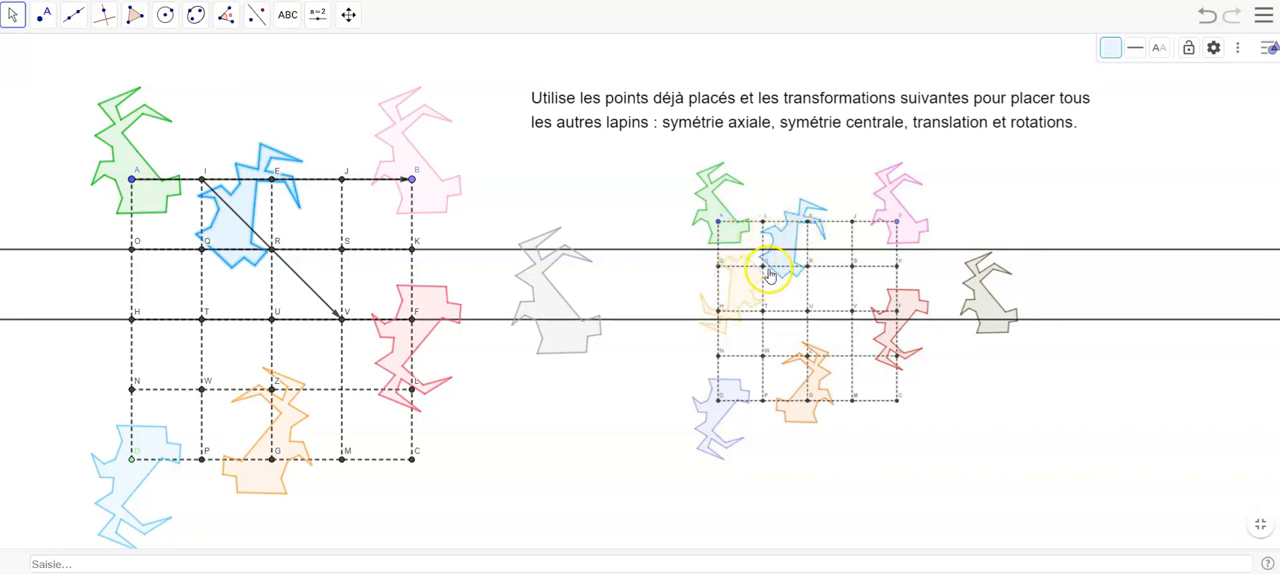
- Apply a central symmetry about point Q to the blue rabbit between points I and R
{"action": "left_click", "coordinate": [262, 24]}
{"action": "left_click", "coordinate": [290, 83]}
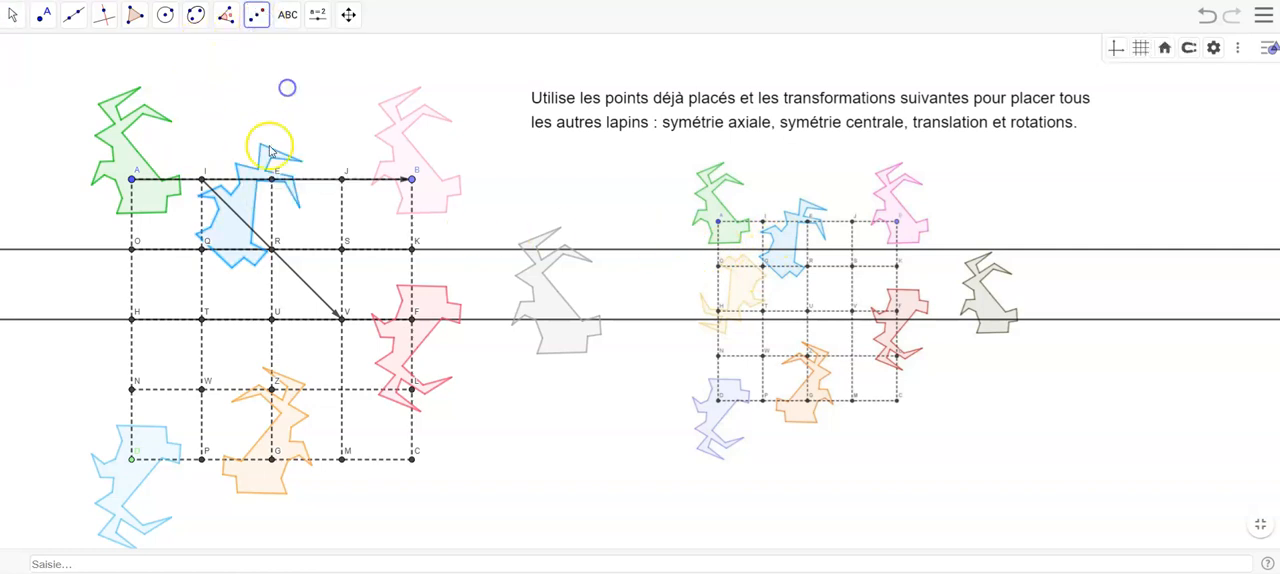
{"action": "left_click", "coordinate": [243, 198]}
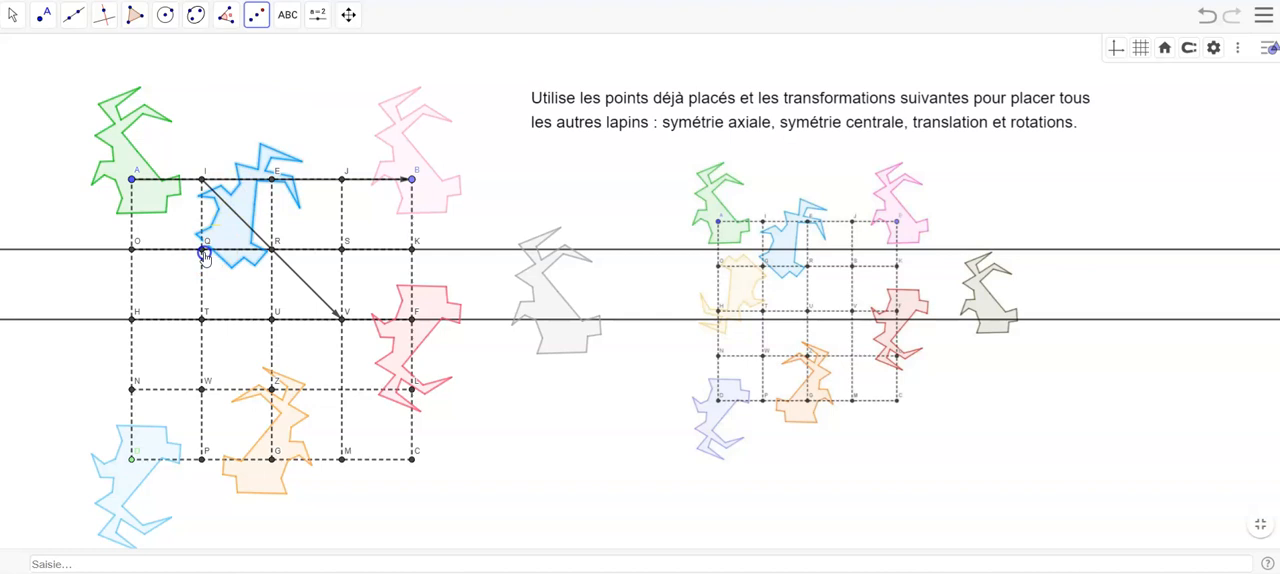
{"action": "left_click", "coordinate": [203, 251]}
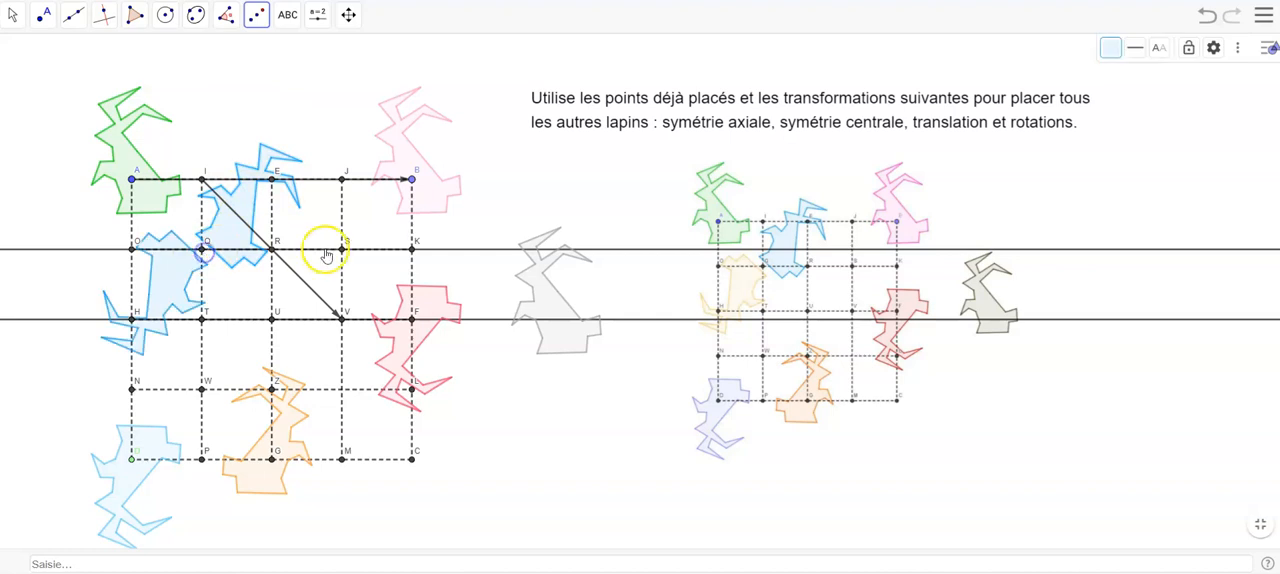
{"action": "left_click", "coordinate": [406, 237]}
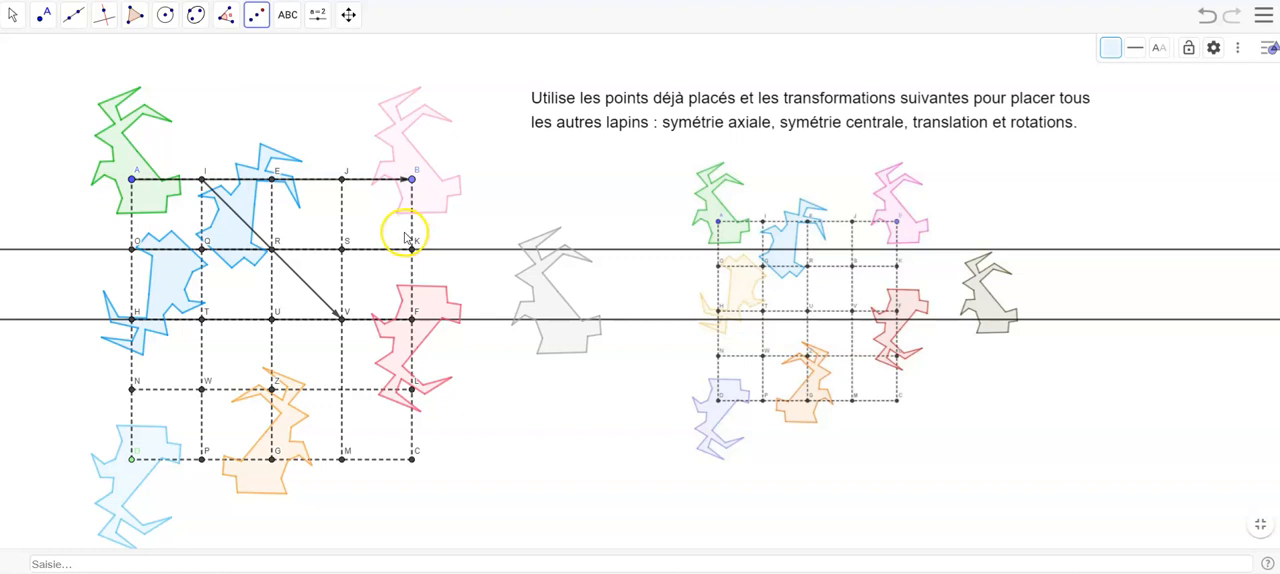